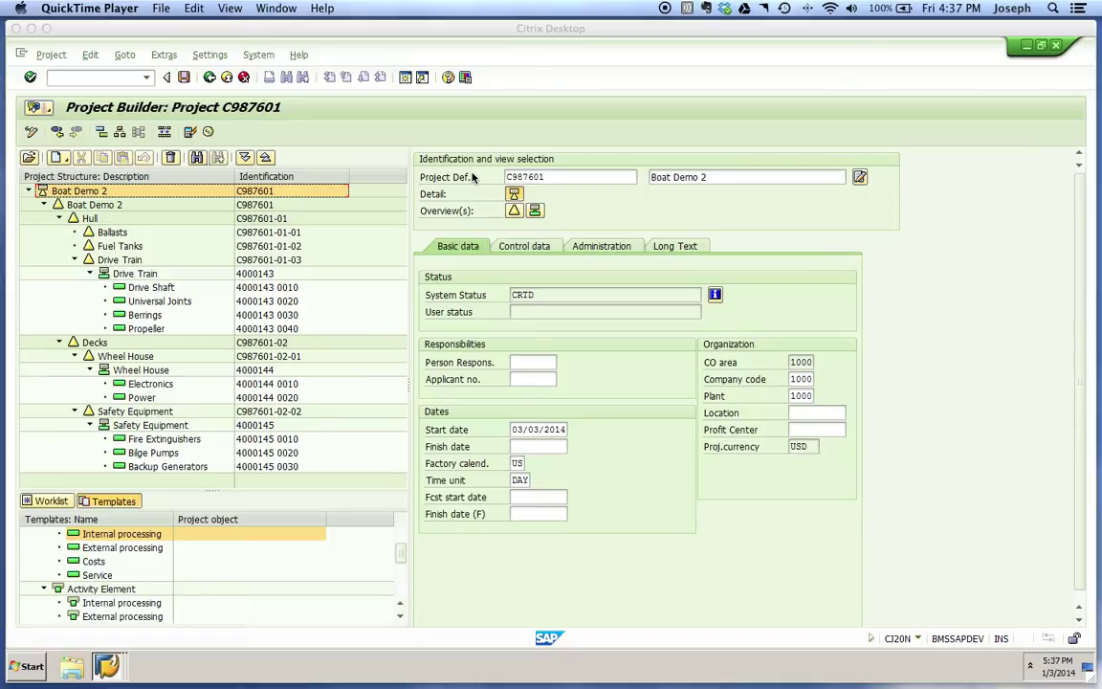
left_click(132, 260)
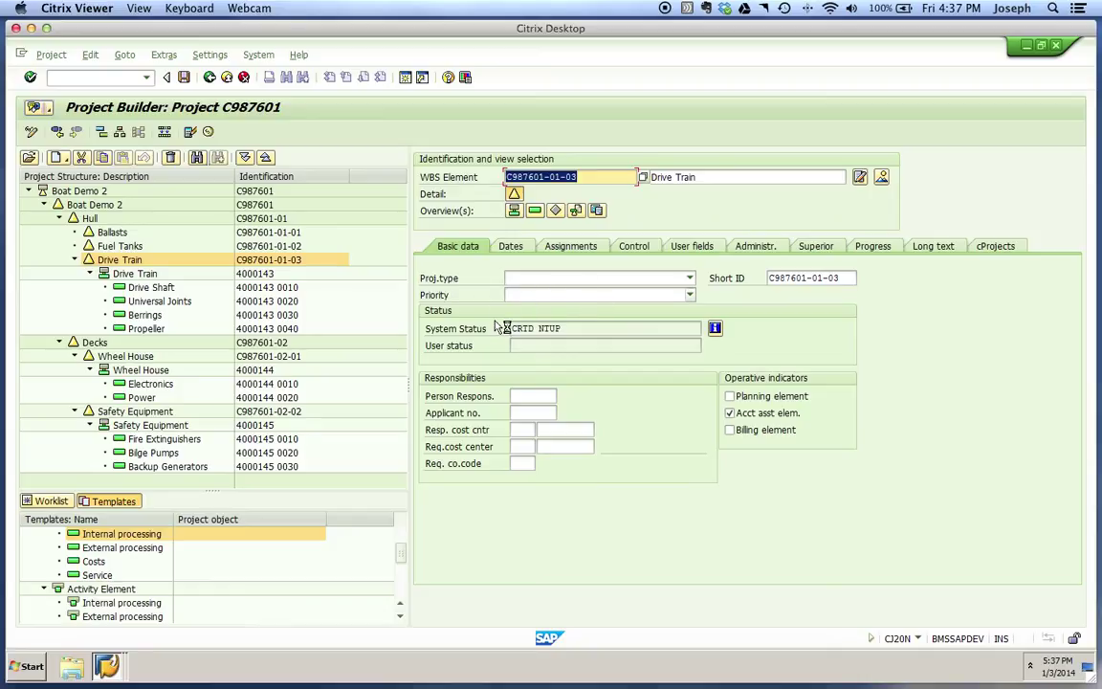
left_click(715, 328)
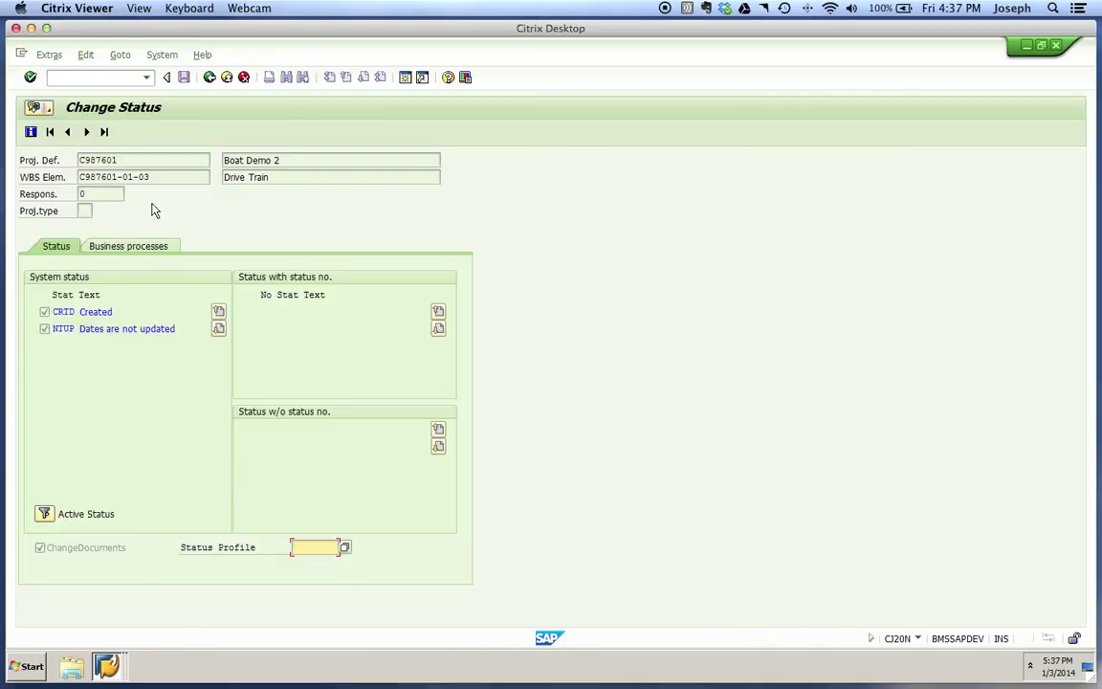
left_click(210, 79)
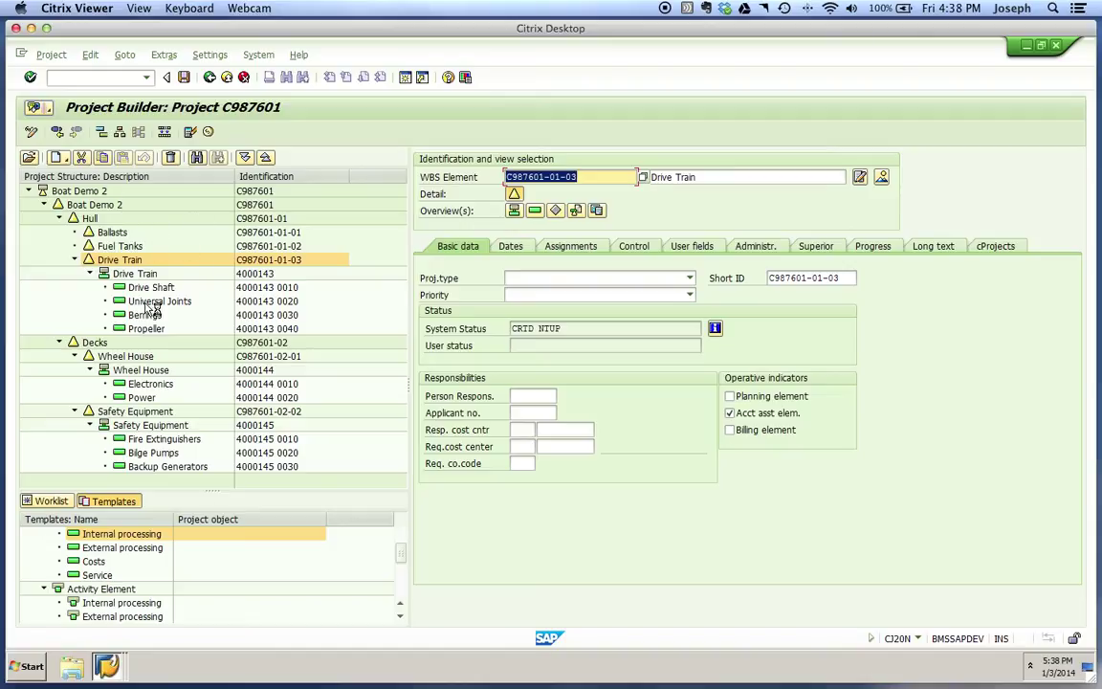
Step: Schedule the dates of the whole Boat Demo 2 project from its project definition
left_click(105, 191)
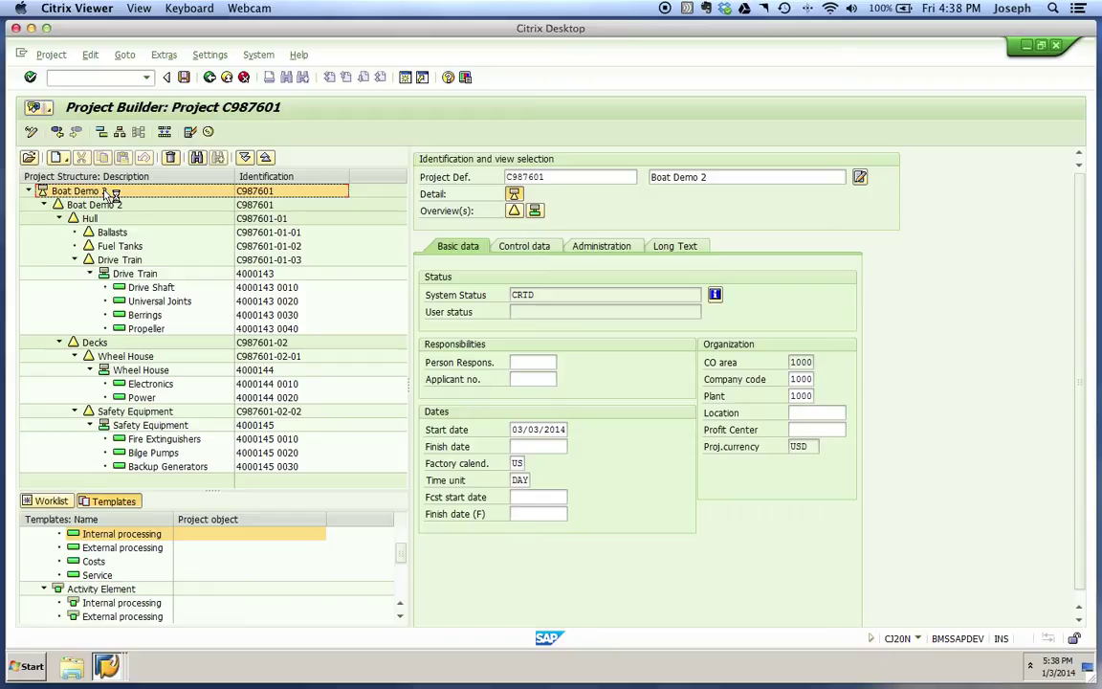
left_click(92, 55)
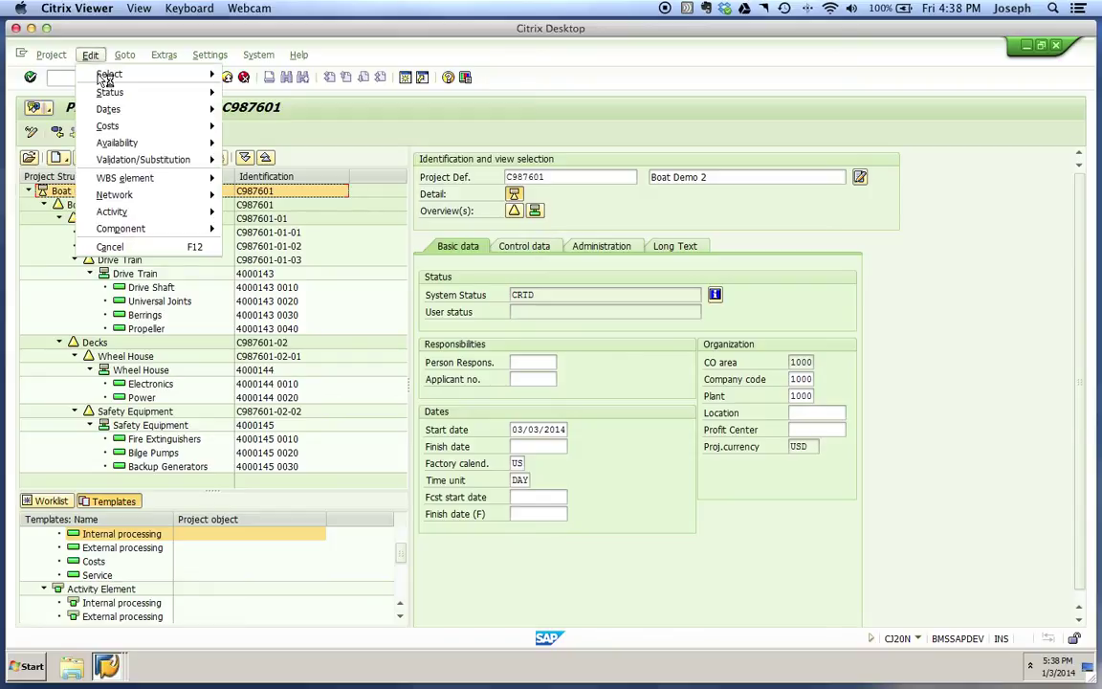
mouse_move(128, 112)
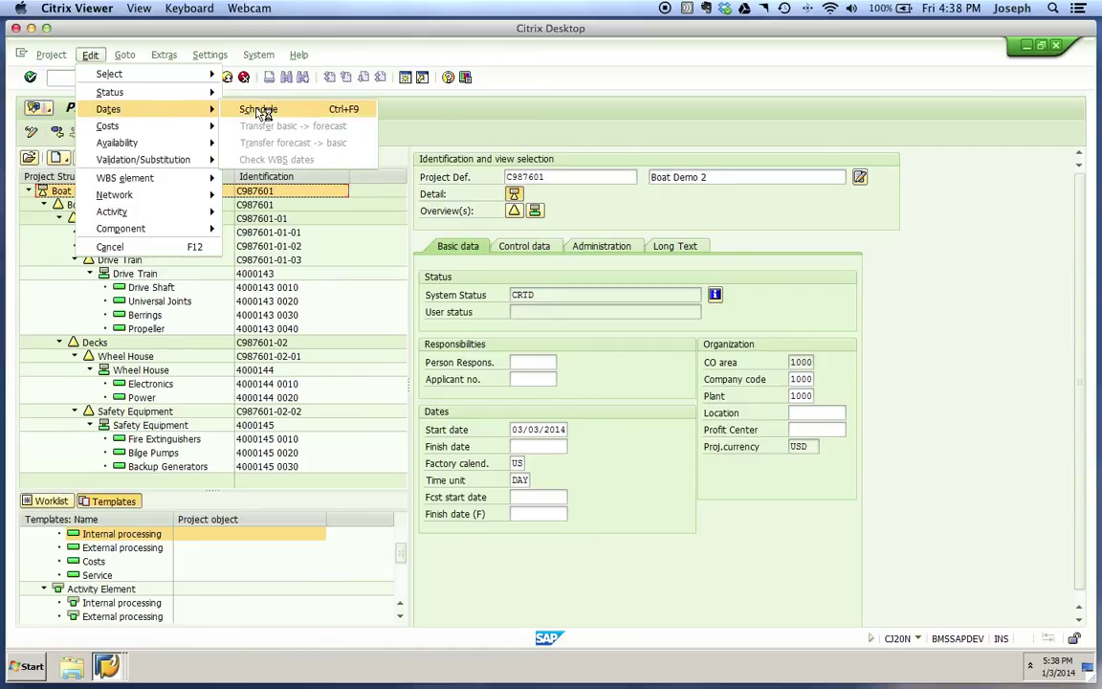
left_click(261, 113)
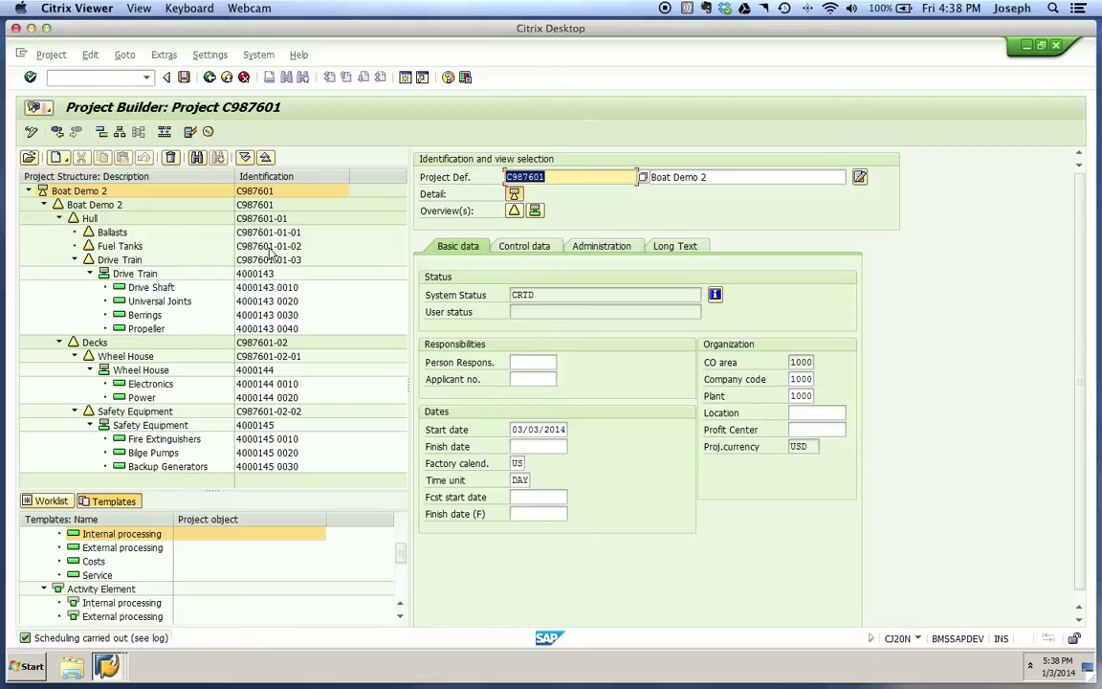
Step: Review the scheduled dates of the Drive Train network and its Drive Shaft, Universal Joints, Berrings and Propeller activities
left_click(143, 273)
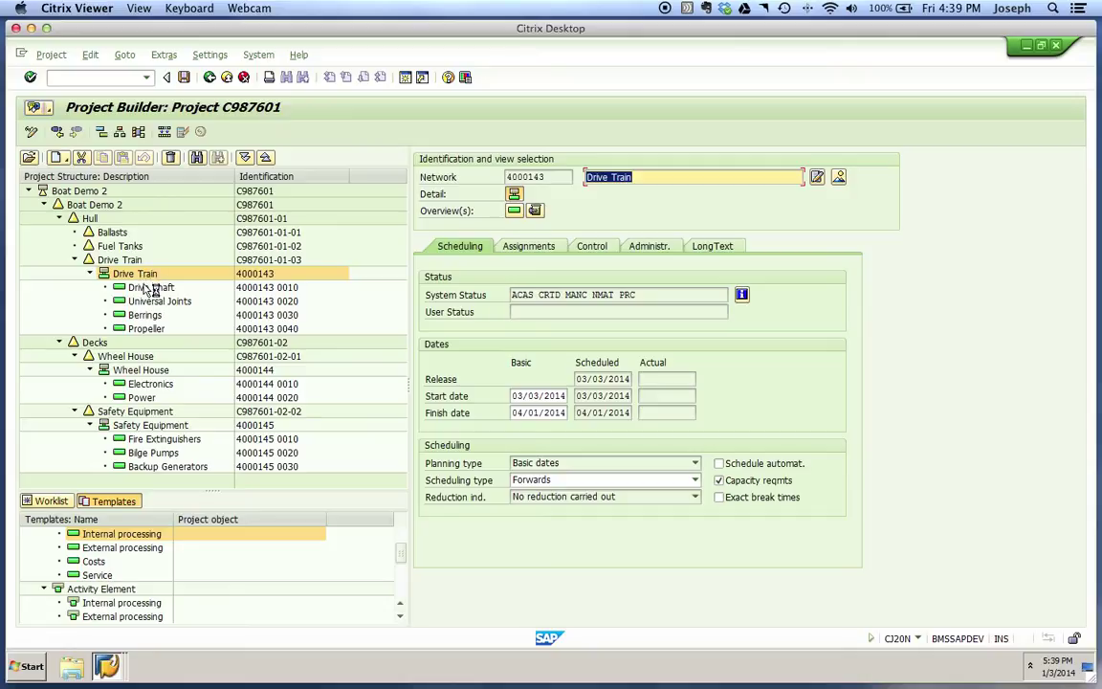
left_click(150, 289)
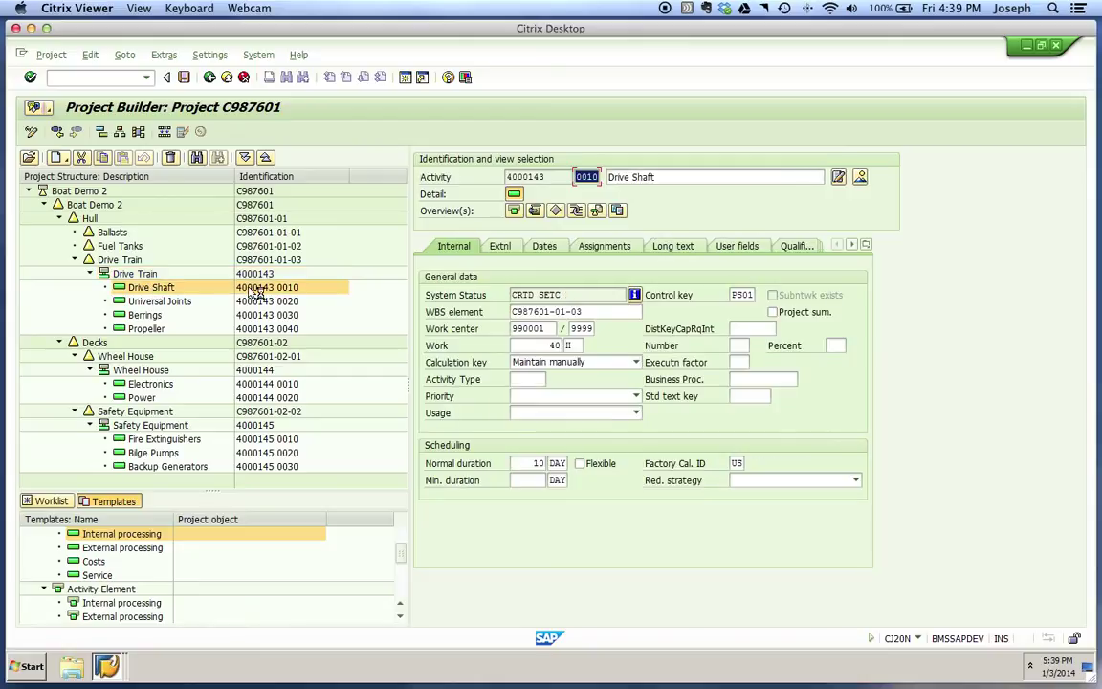
left_click(547, 248)
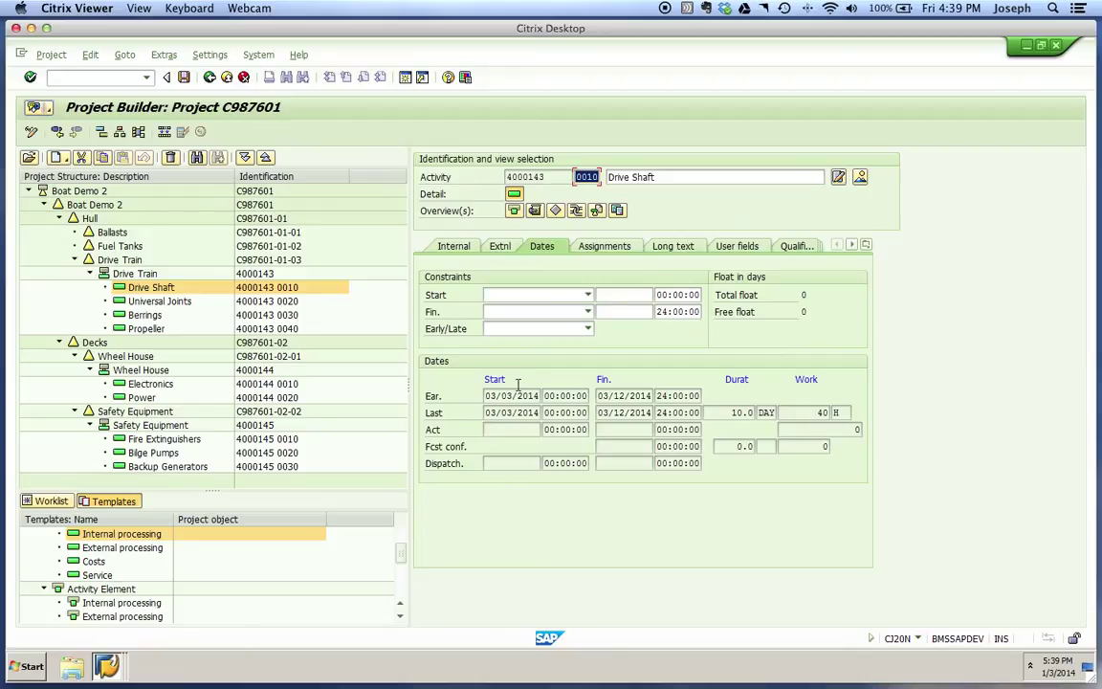
left_click(173, 304)
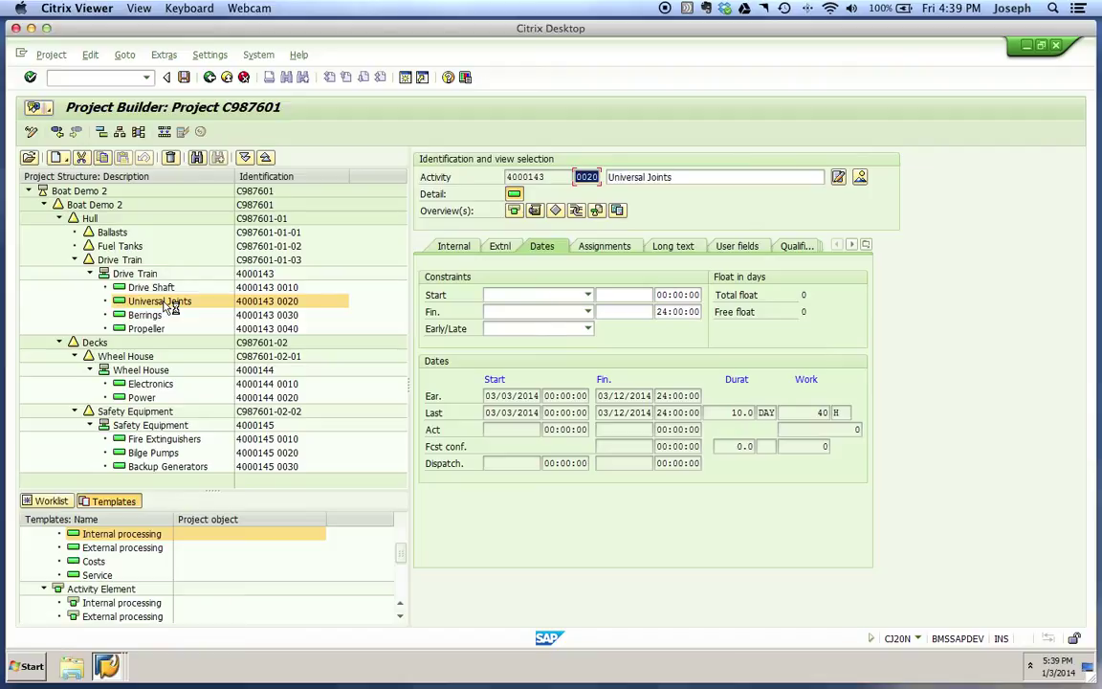
left_click(153, 317)
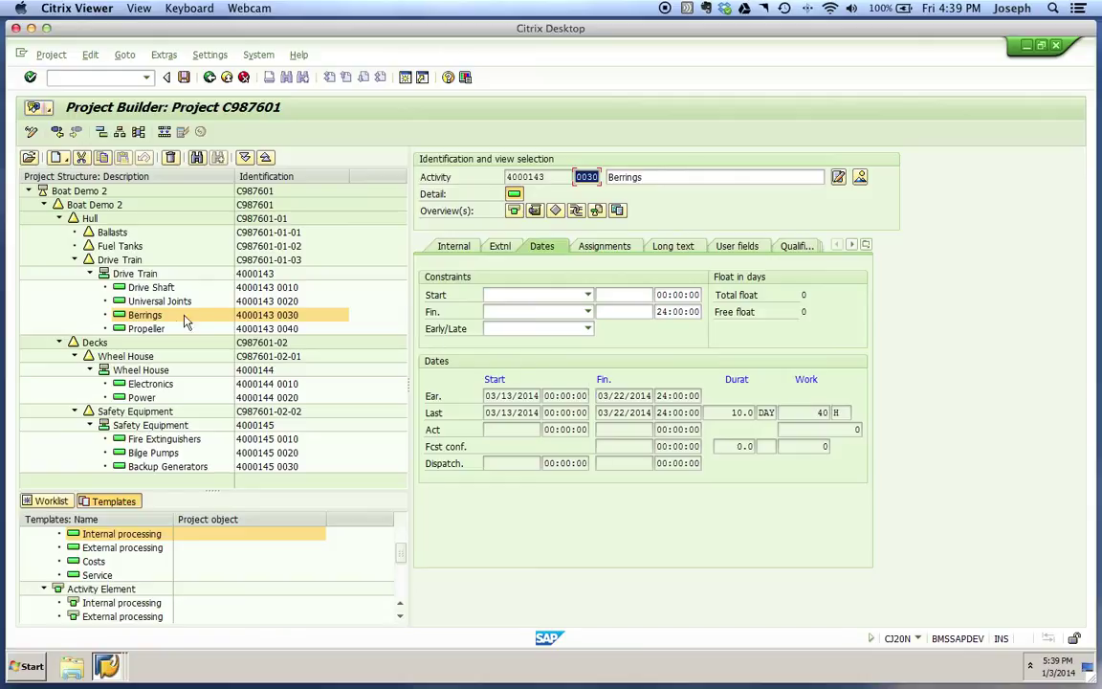
left_click(153, 328)
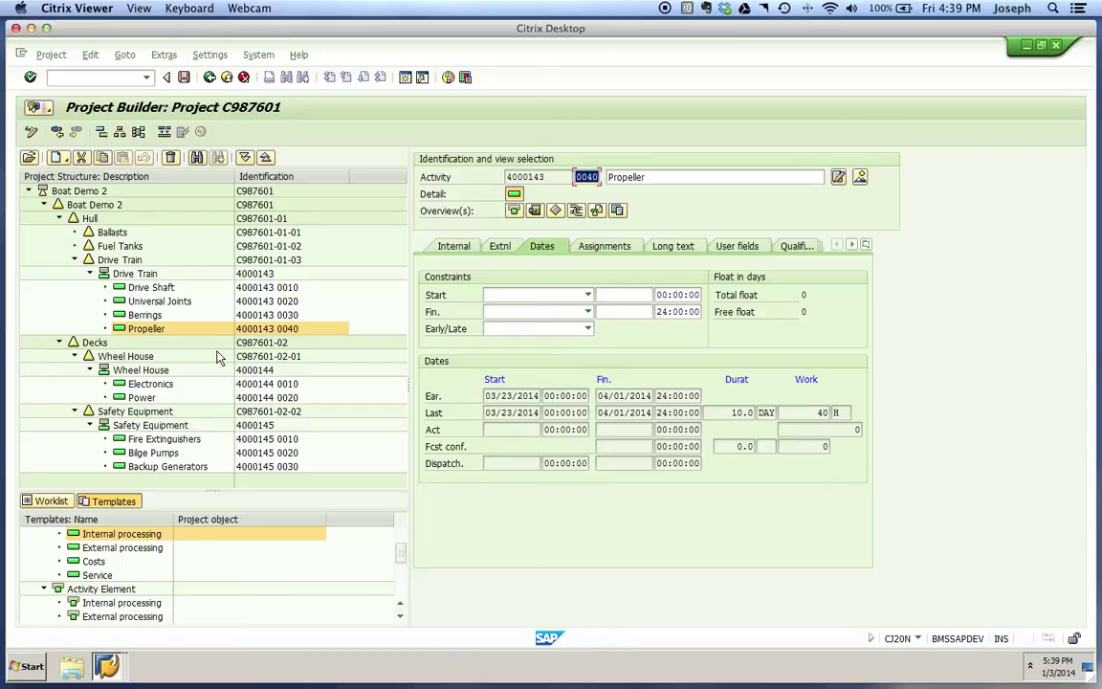
Step: Exit the Boat Demo 2 project without saving the scheduling changes
left_click(153, 191)
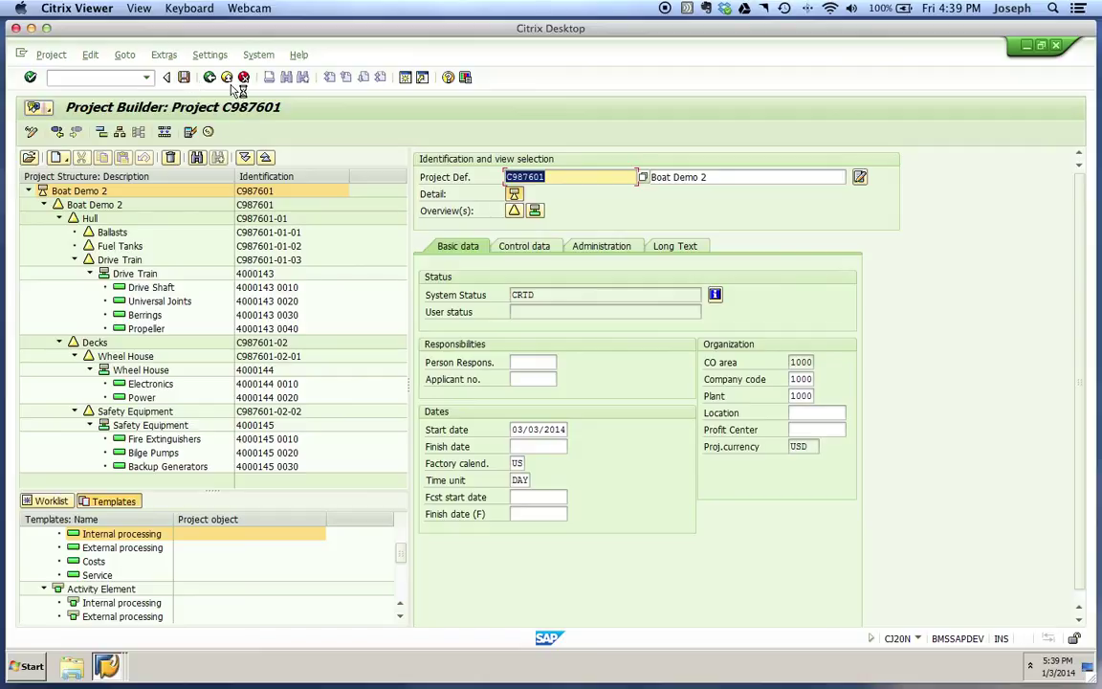
left_click(228, 79)
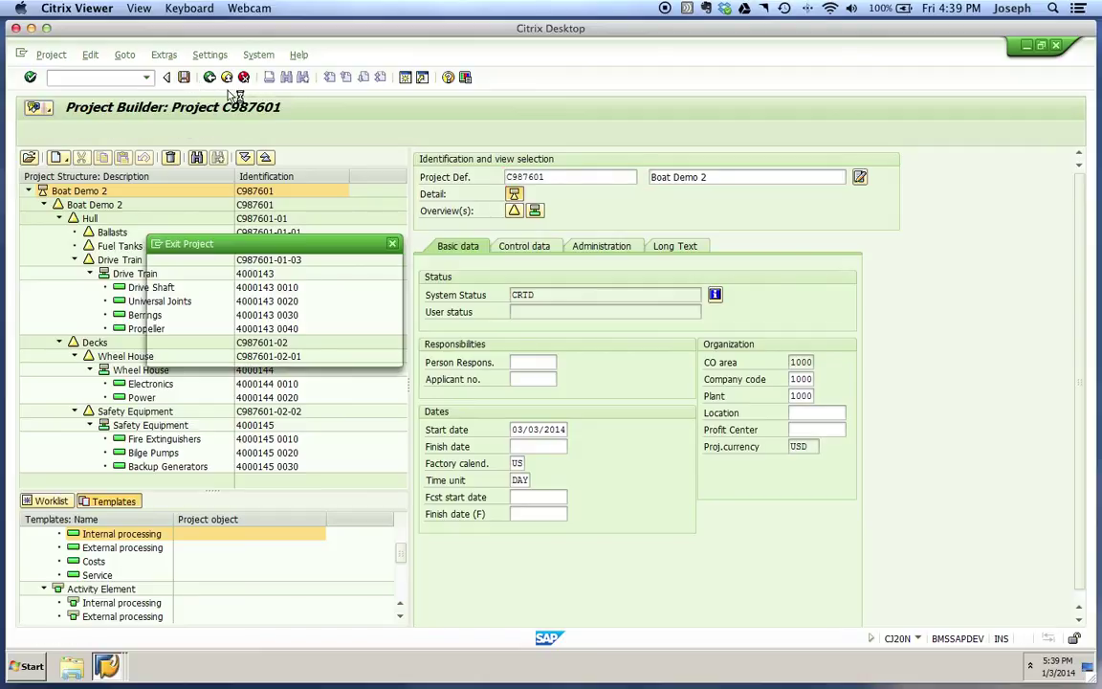
left_click(284, 356)
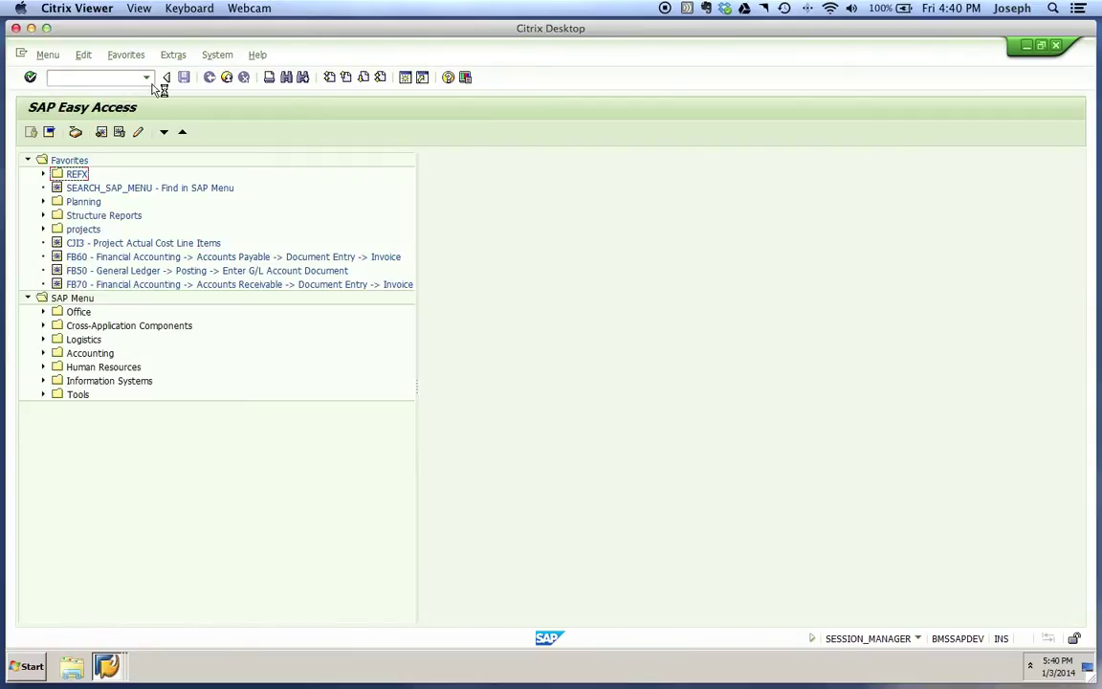
Step: Run transaction cj20n, open the last processed project Boat Demo 2 and expand its full structure
left_click(148, 78)
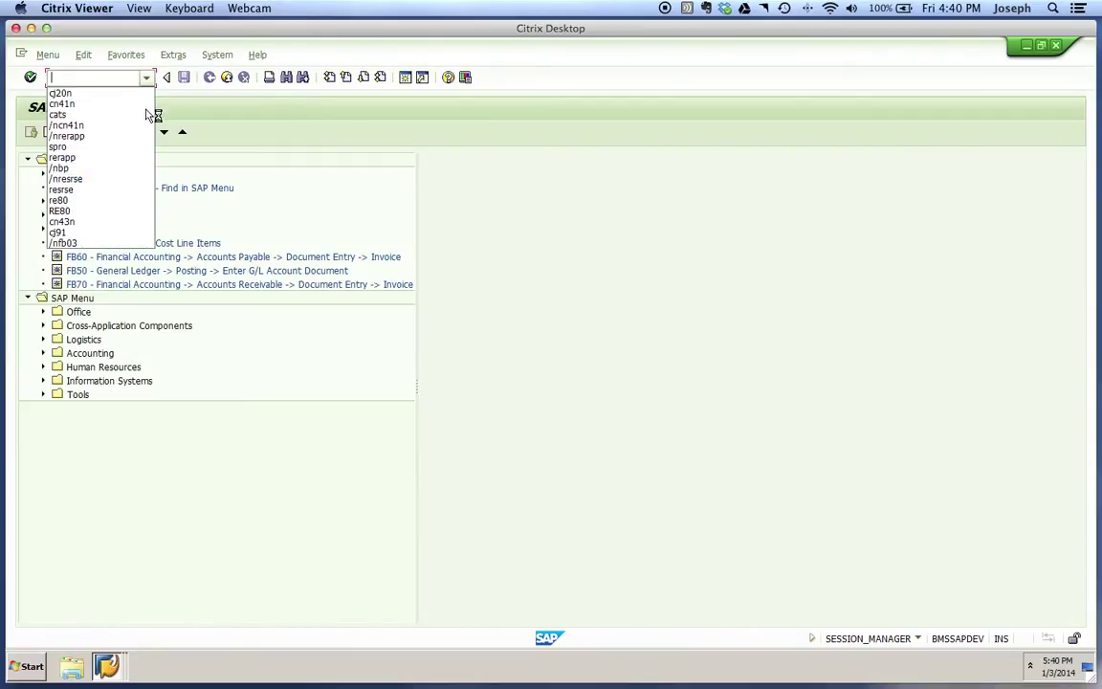
left_click(85, 95)
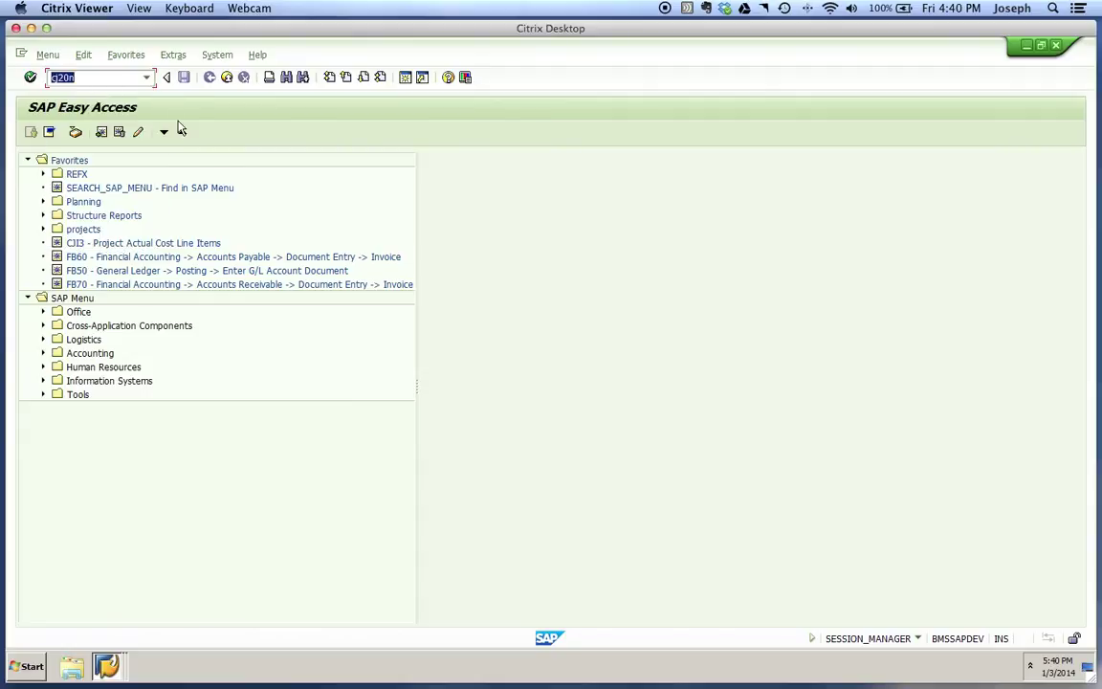
key("Return")
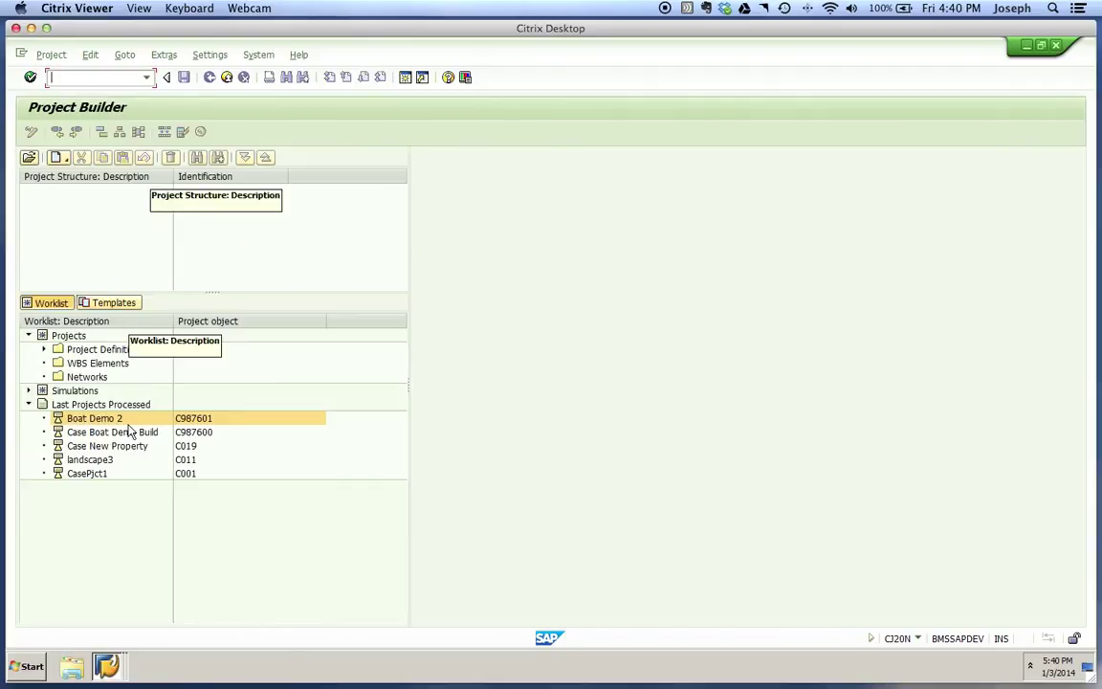
double_click(115, 419)
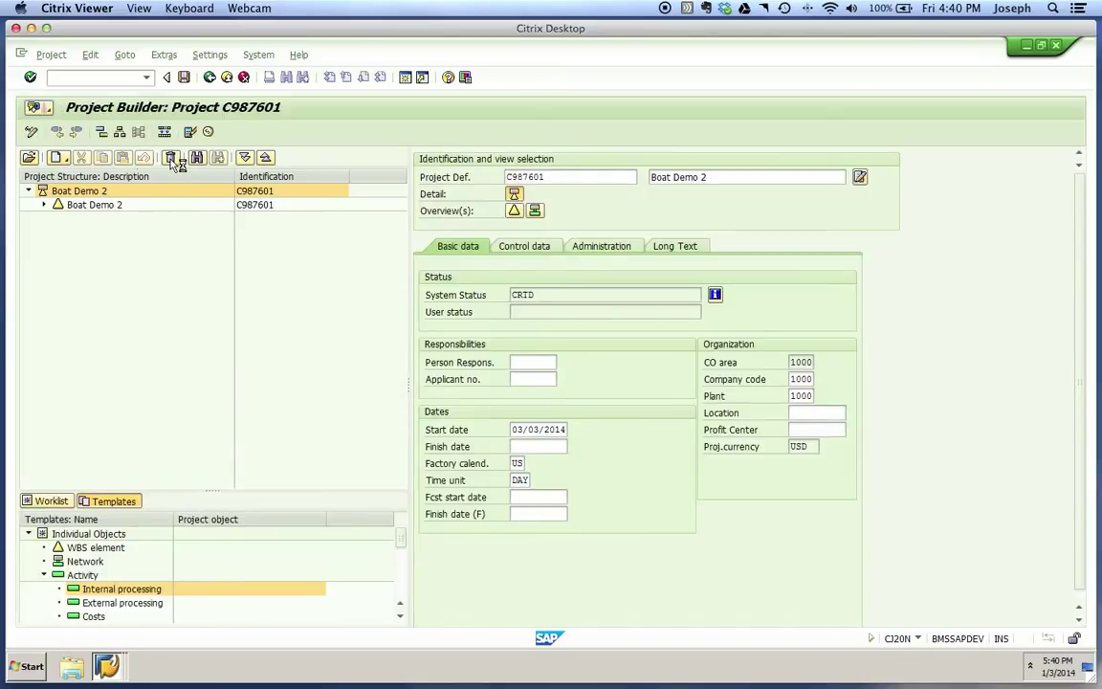
left_click(245, 157)
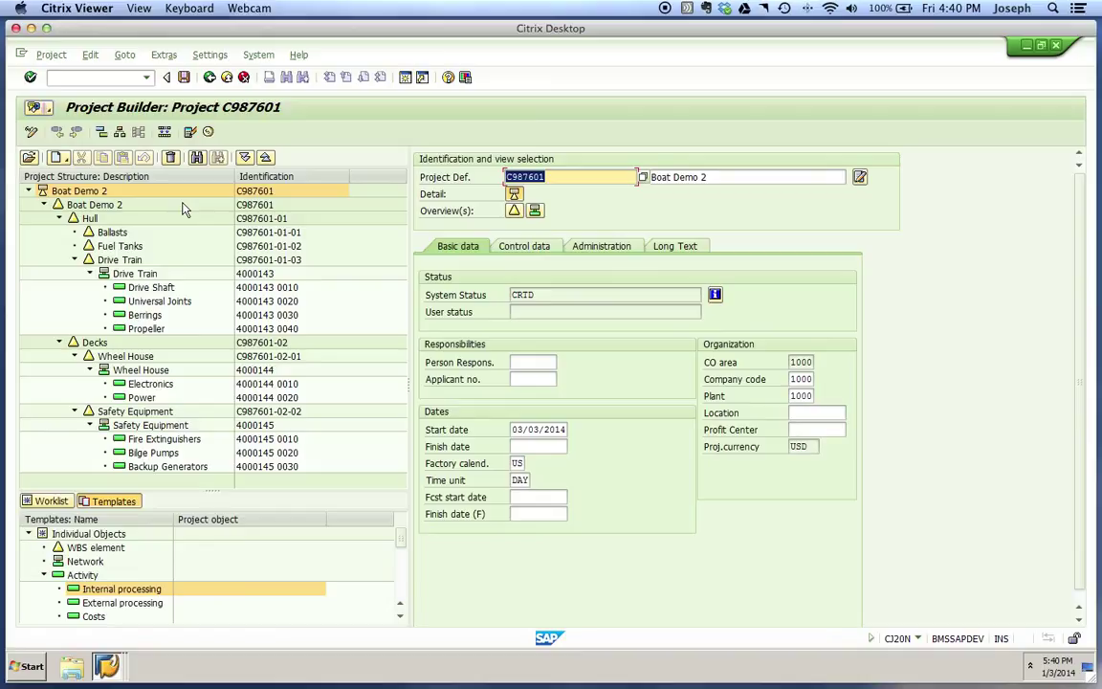
Step: Open the project planning board and widen its table area to show the start and finish date columns
left_click(101, 136)
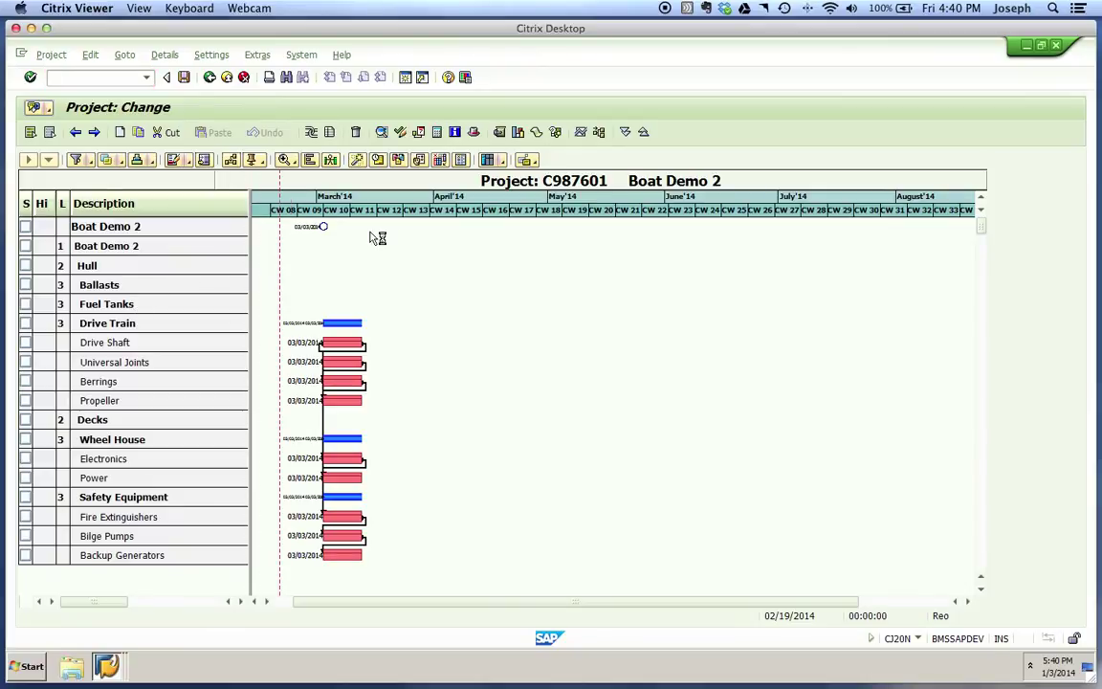
left_click_drag(437, 238, 456, 234)
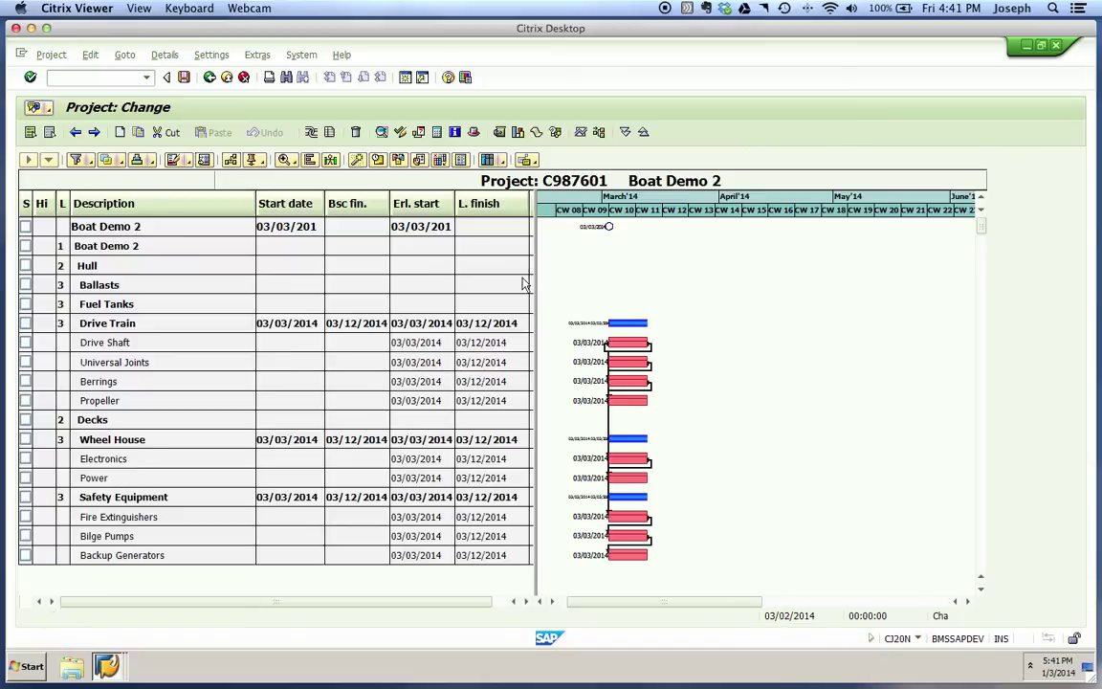
Step: Hide the forecast and latest dates in the Gantt chart, keeping basic and earliest dates
left_click(401, 161)
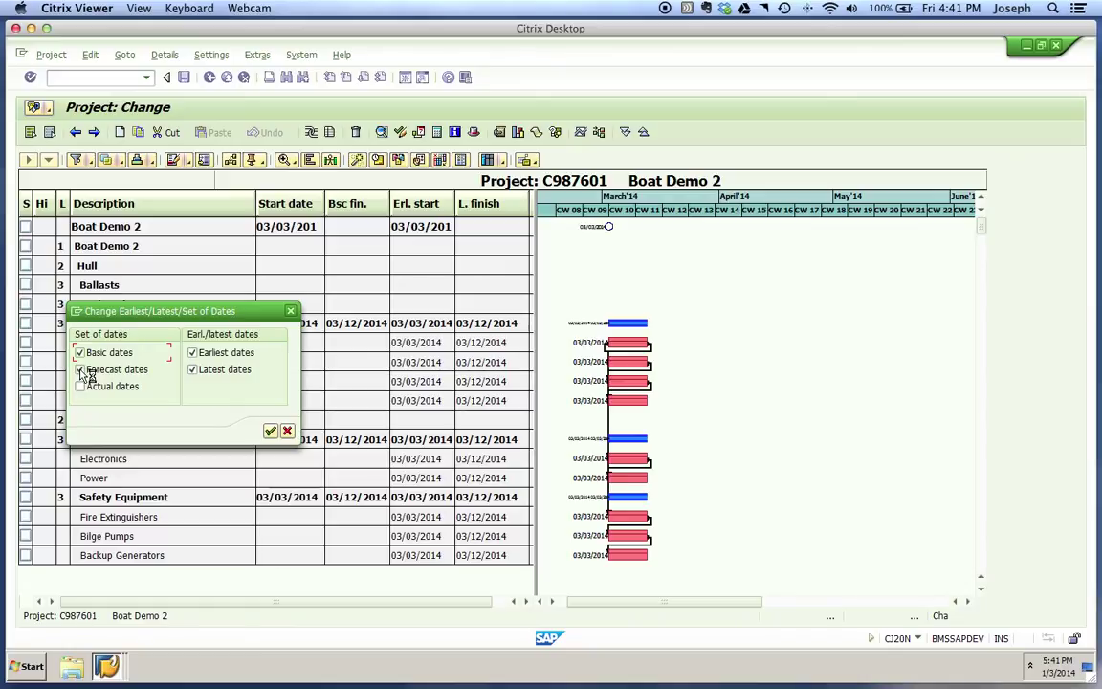
left_click(82, 371)
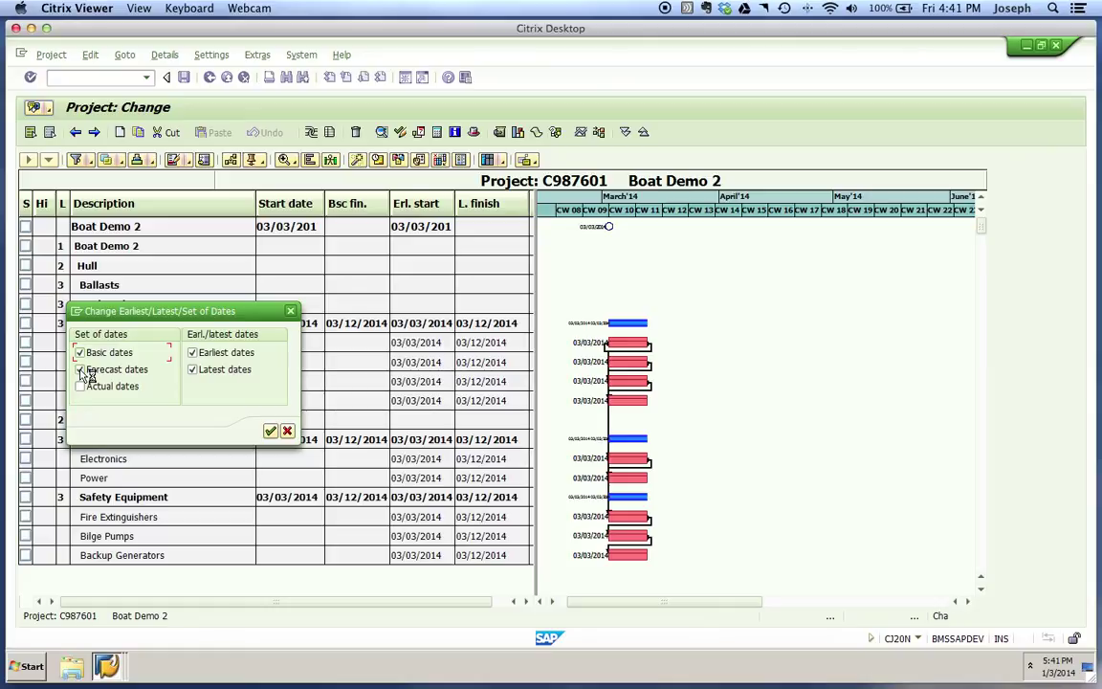
left_click(193, 370)
left_click(271, 430)
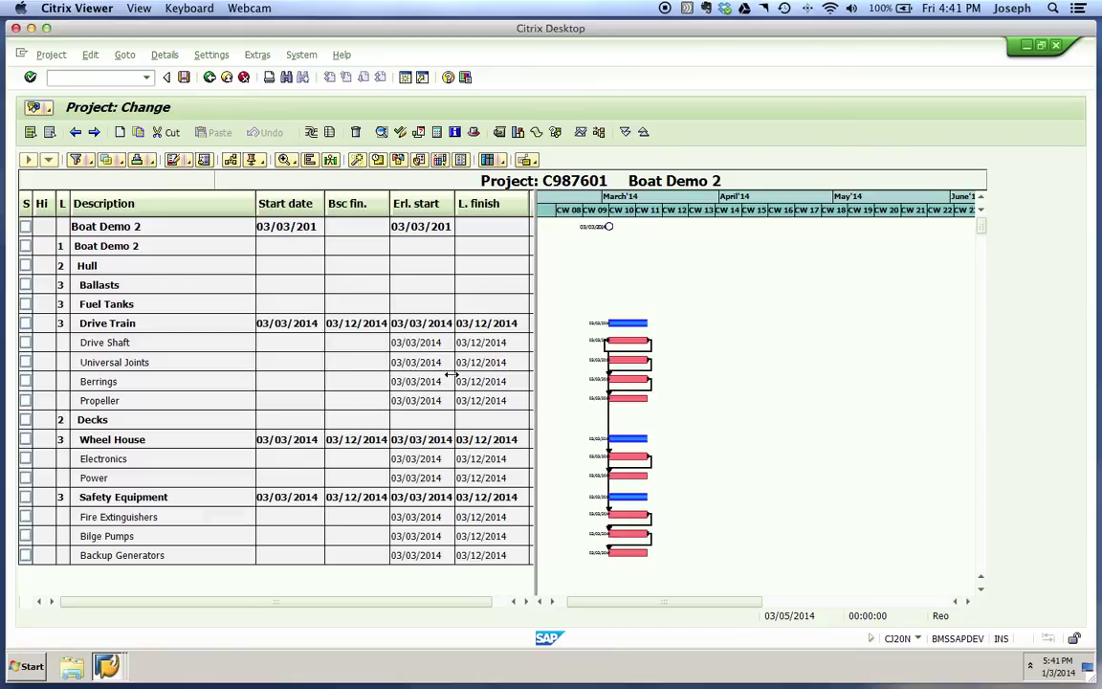
Step: Select all objects on the planning board and schedule them
left_click(31, 133)
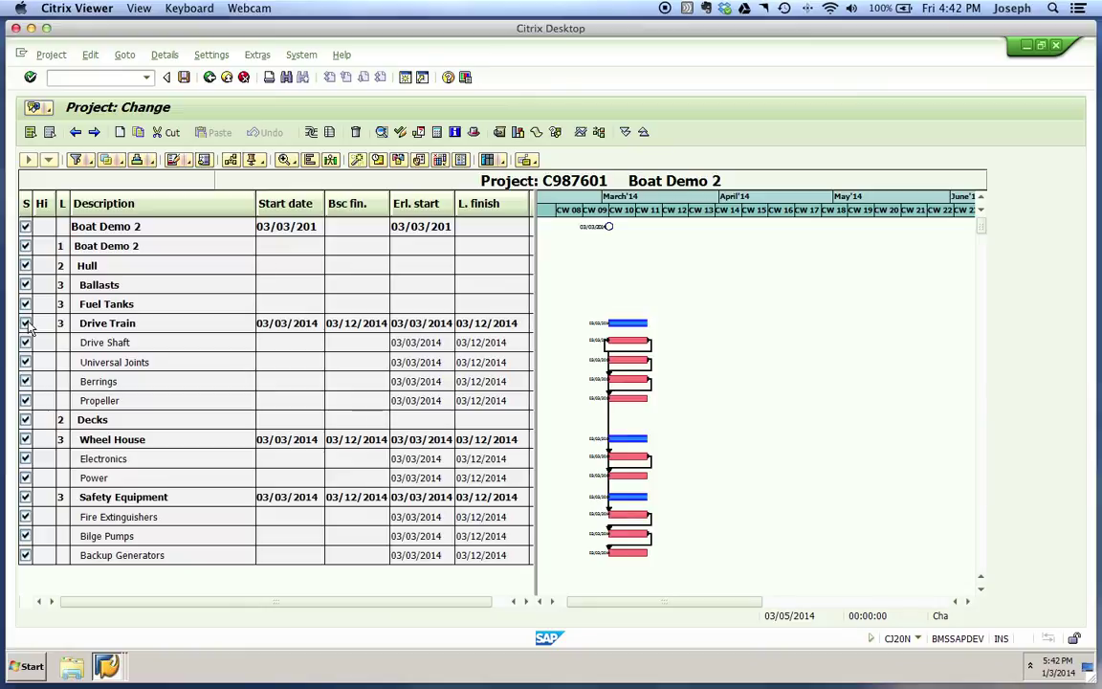
left_click(91, 55)
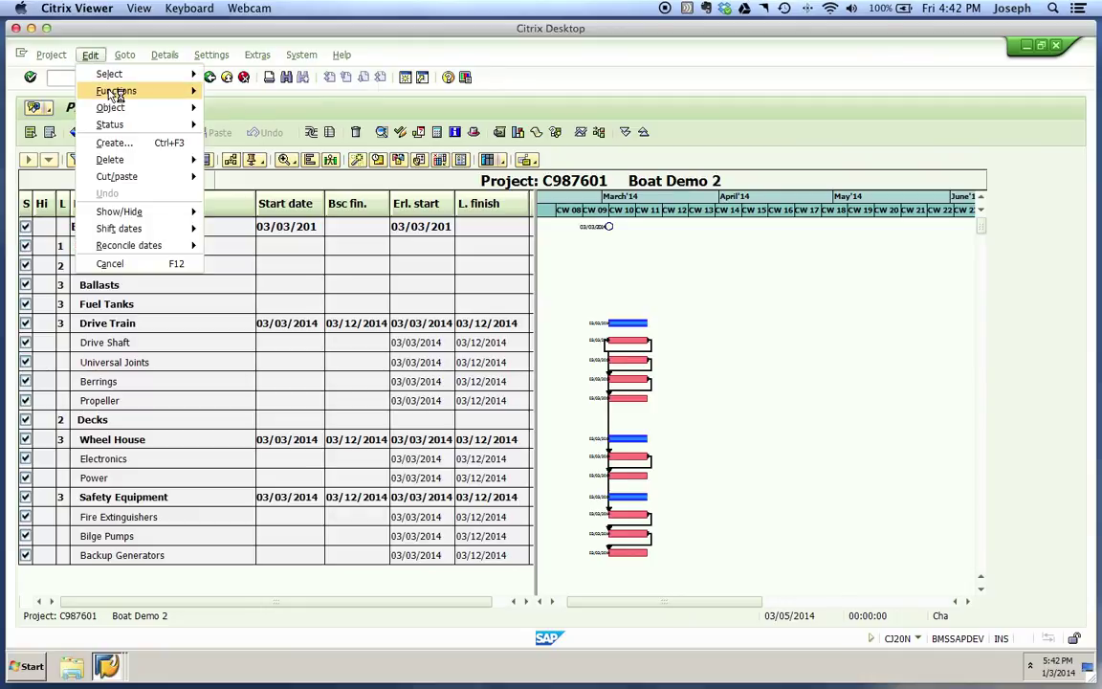
mouse_move(196, 92)
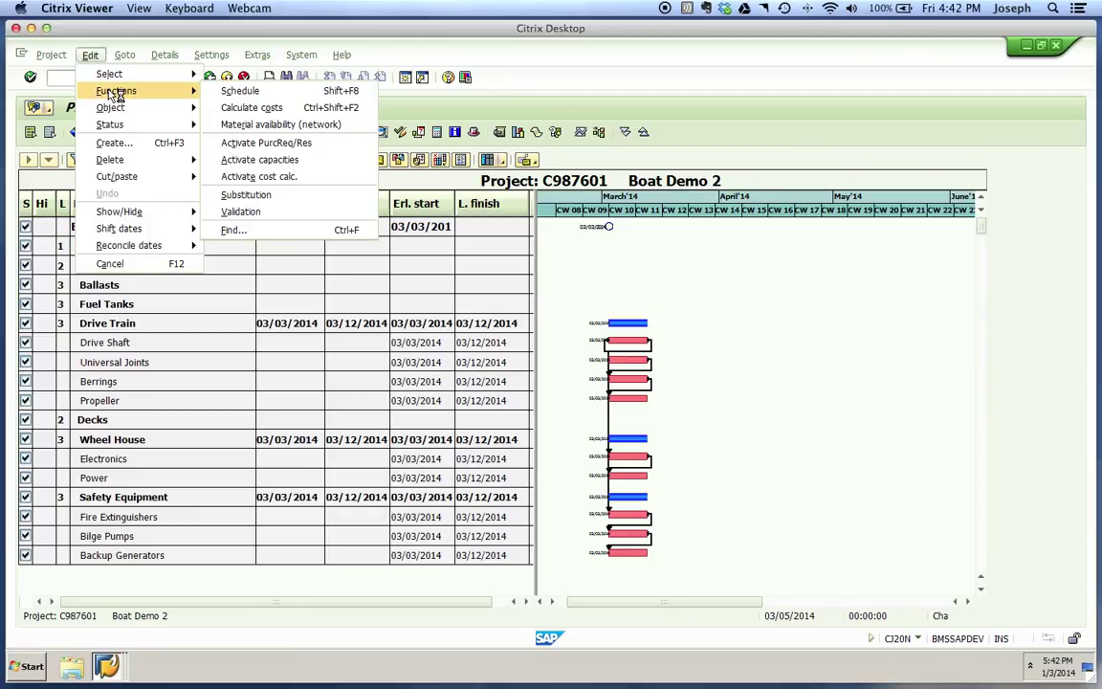
left_click(239, 92)
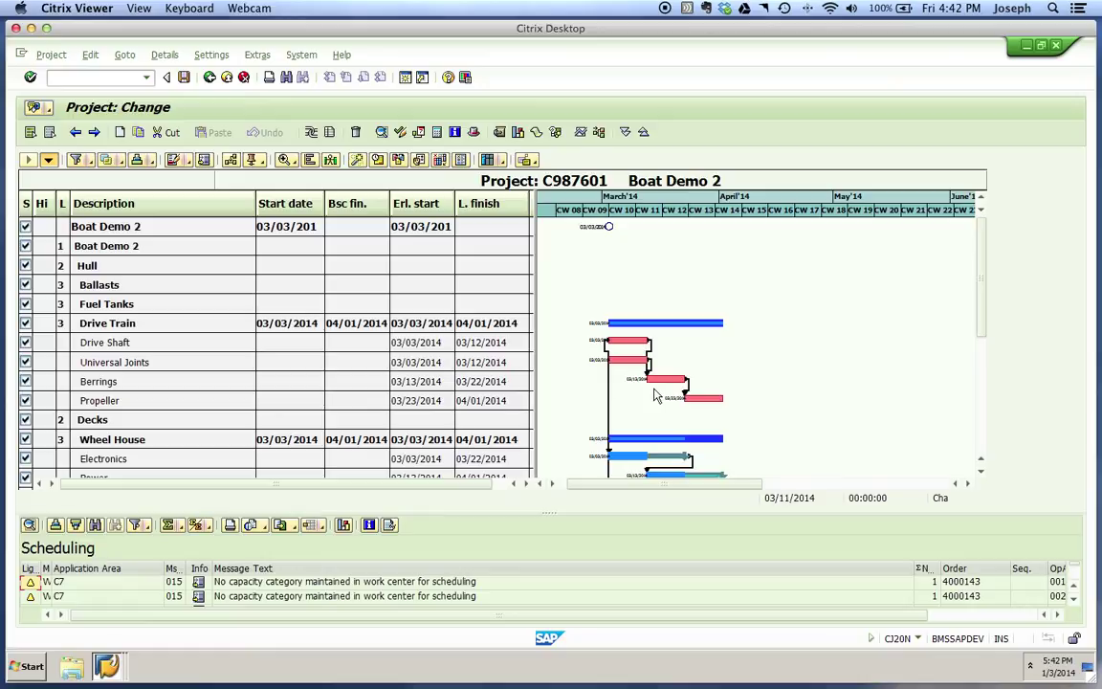
Step: Examine the rescheduled activity bars down to Backup Generators, checking their meaning in the Gantt chart legend
left_click_drag(981, 304, 986, 346)
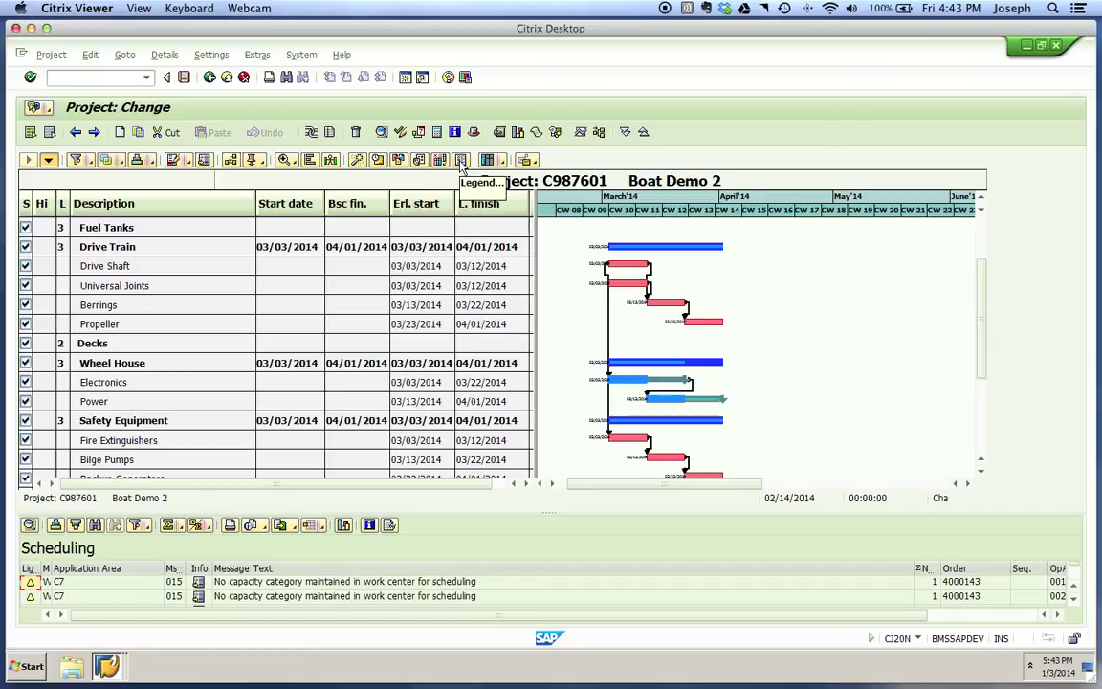
left_click(463, 162)
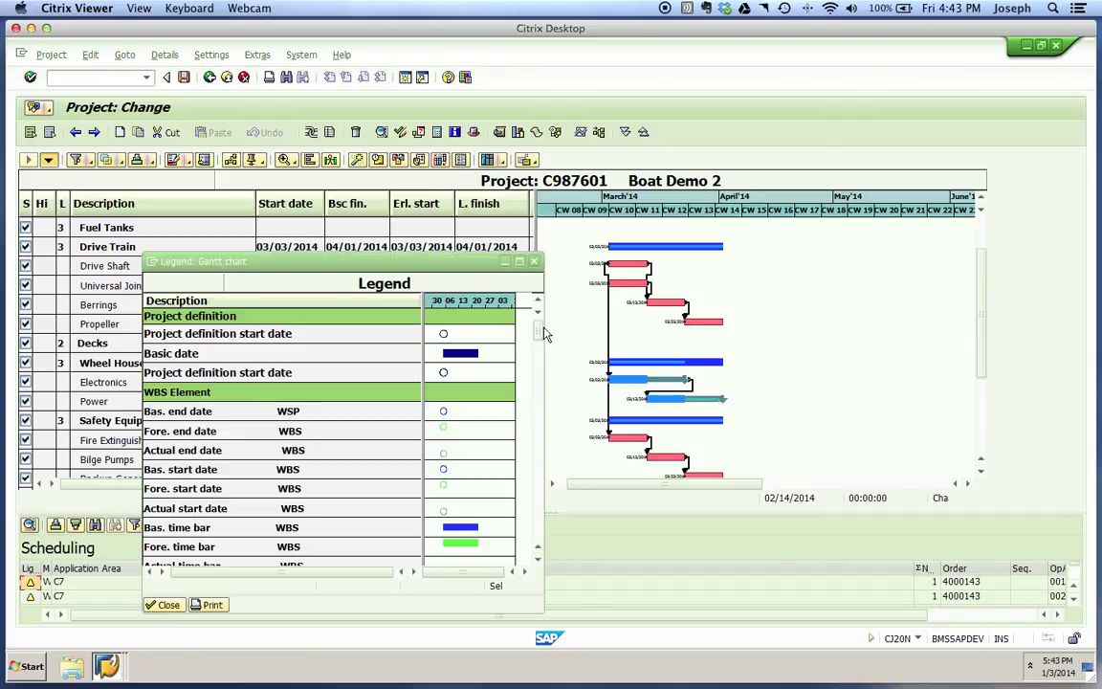
left_click_drag(542, 333, 547, 278)
left_click(534, 264)
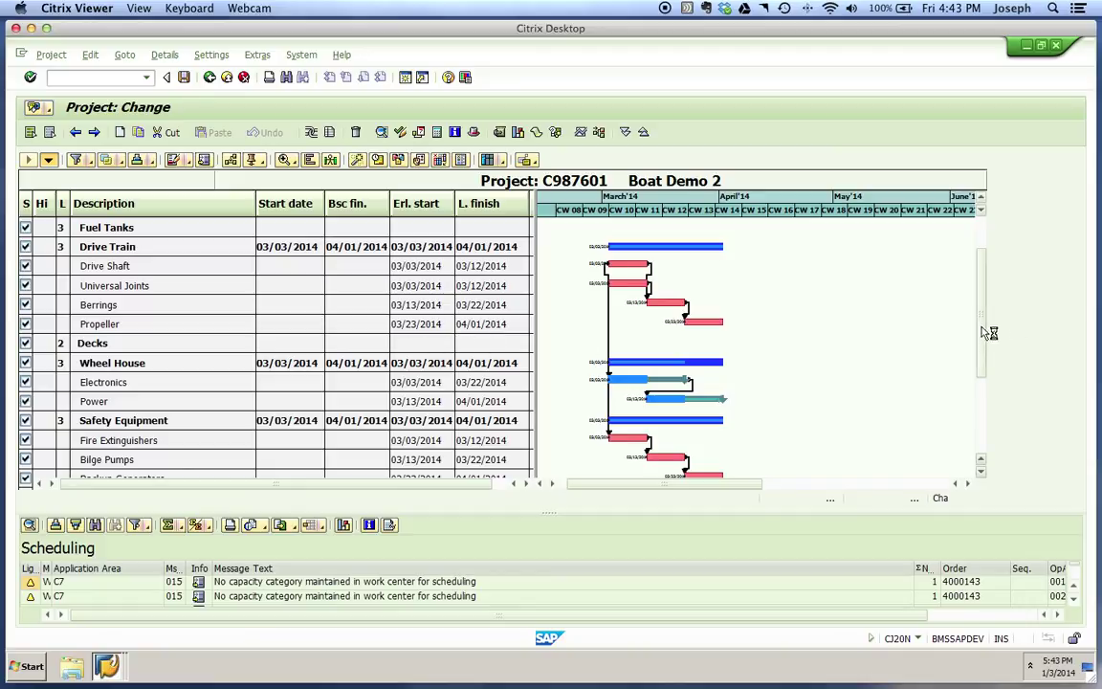
left_click_drag(991, 332, 990, 397)
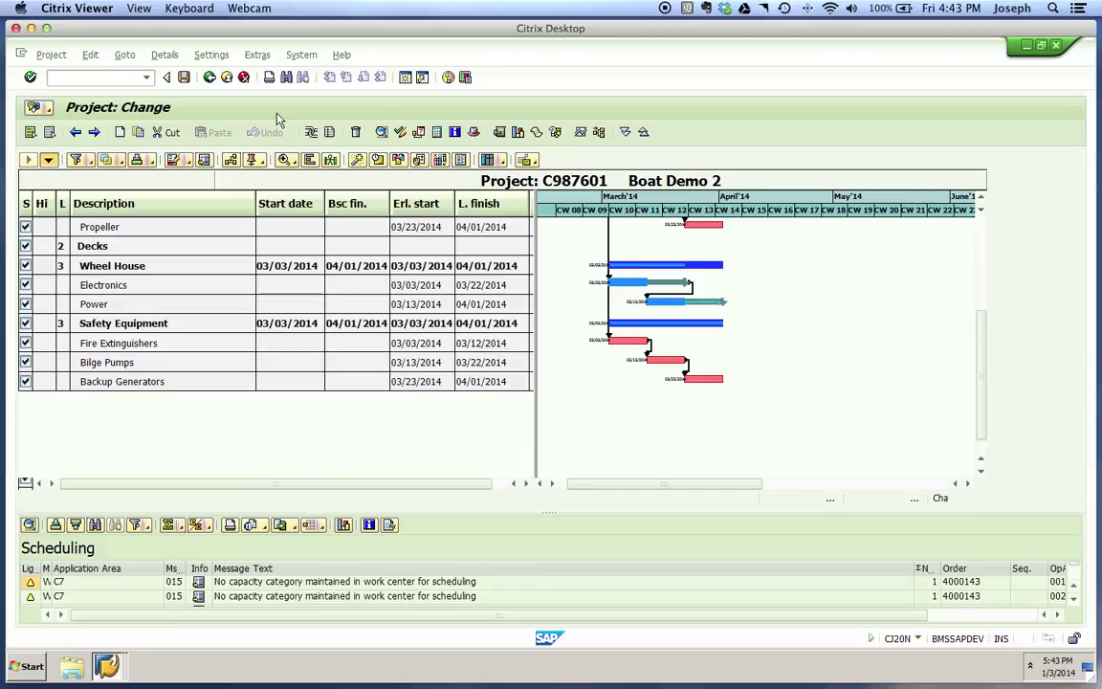
Step: Save the scheduled project together with the user-specific data
left_click(185, 76)
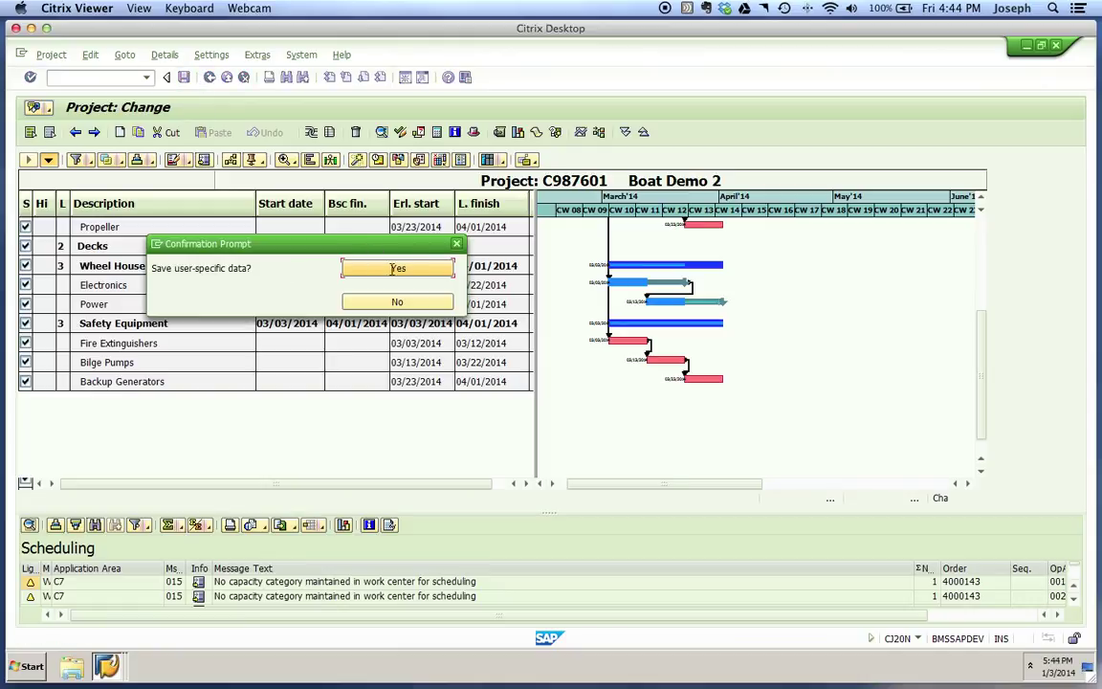
left_click(410, 276)
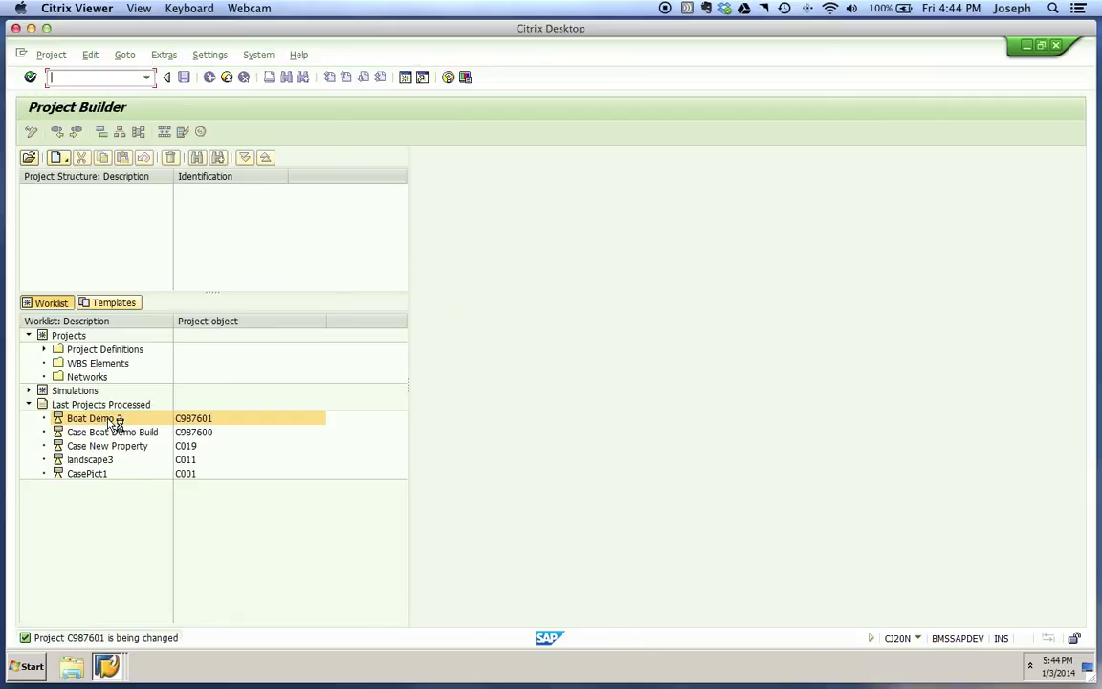
Step: Reopen Boat Demo 2 with its structure expanded and check the Drive Train WBS element's status and its network 4000143
double_click(115, 421)
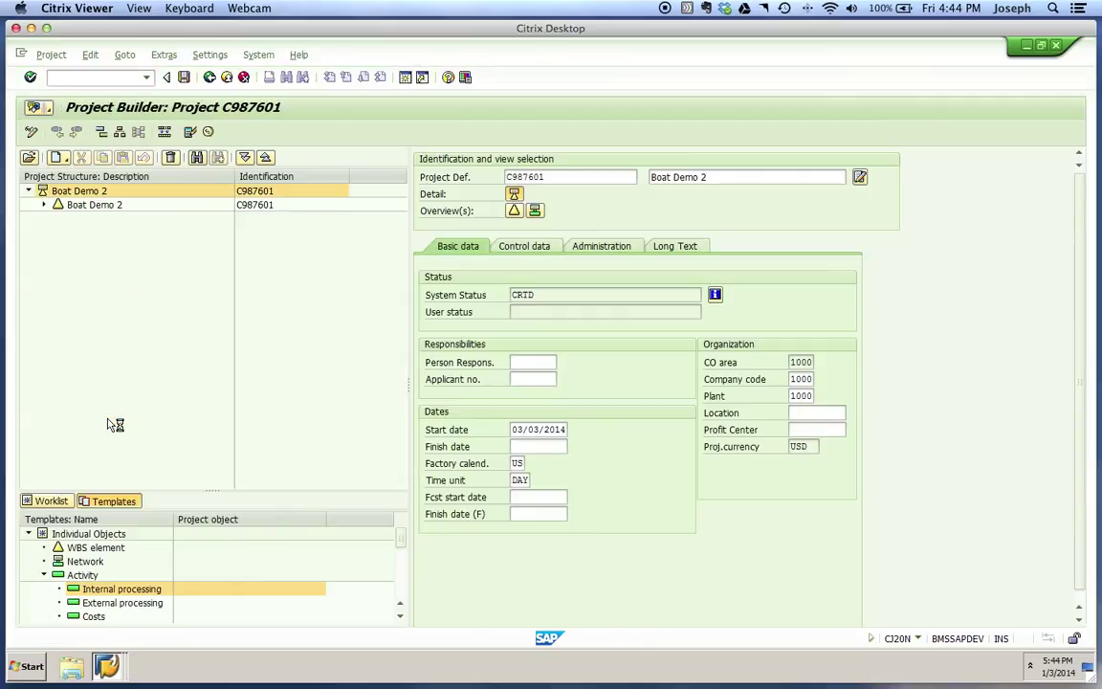
left_click(246, 160)
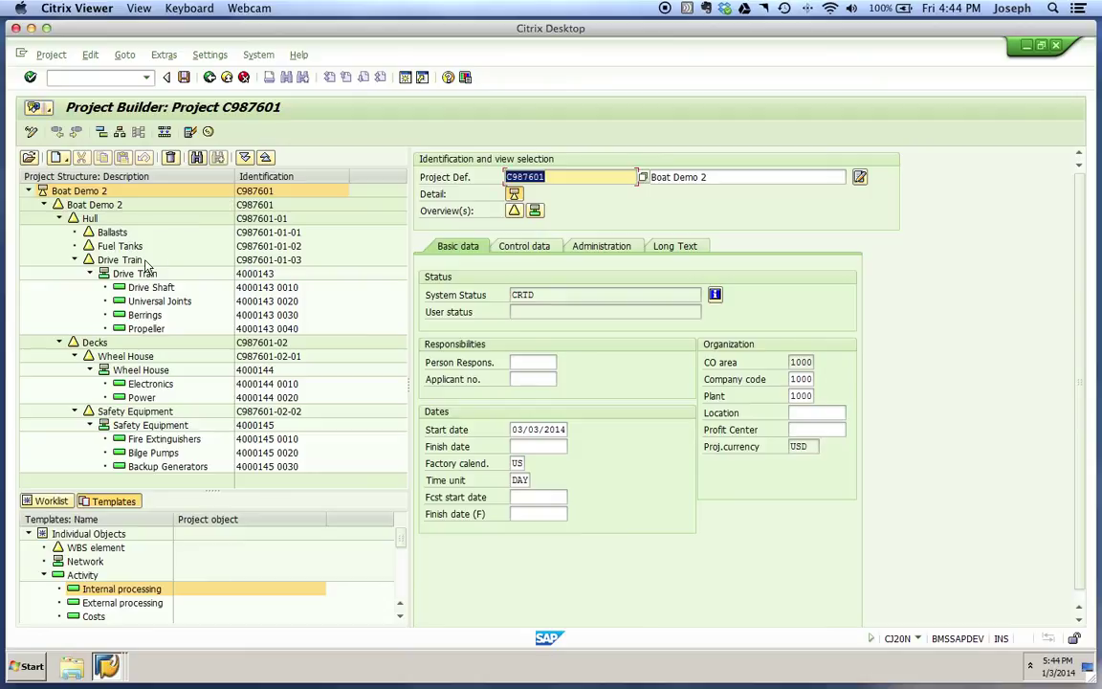
left_click(144, 264)
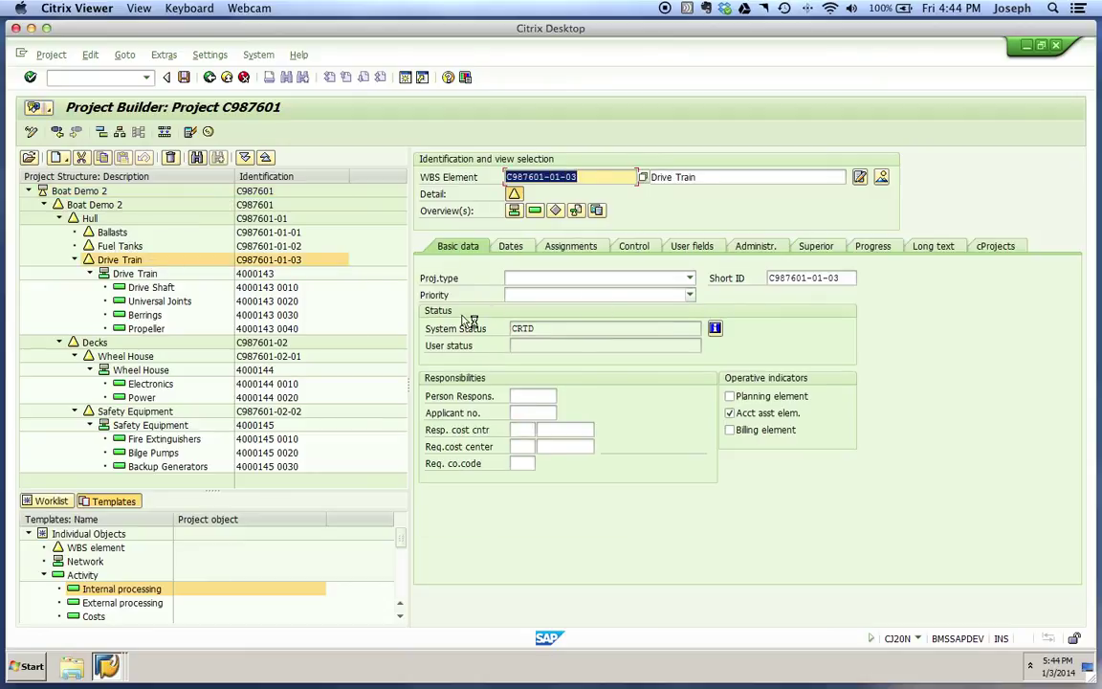
left_click(199, 275)
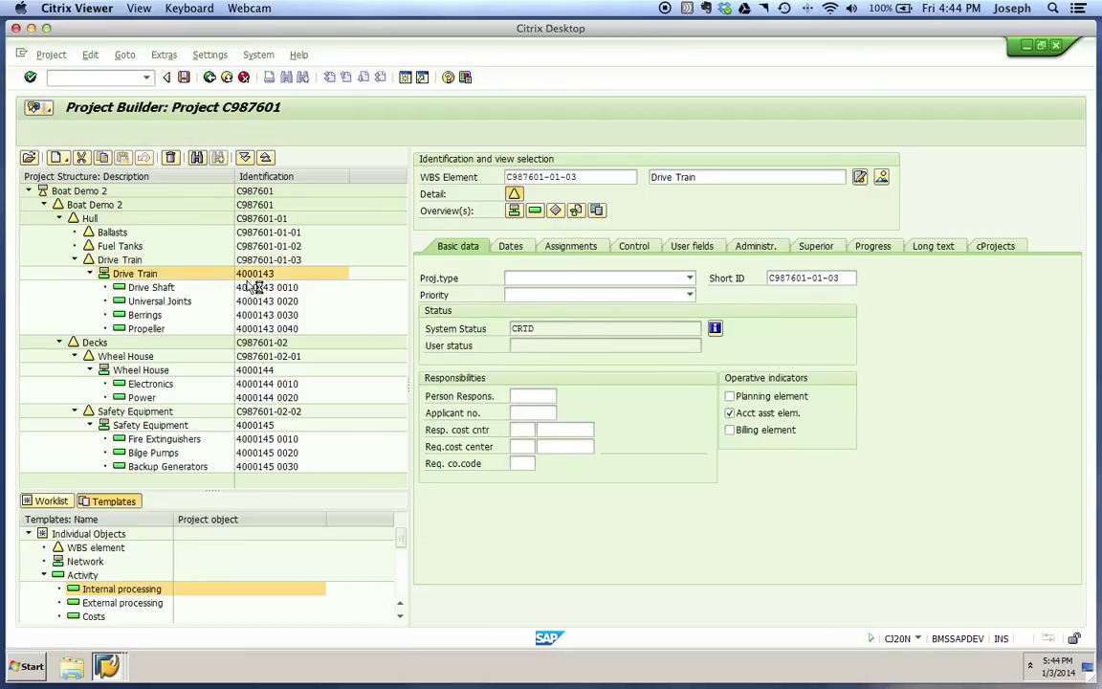